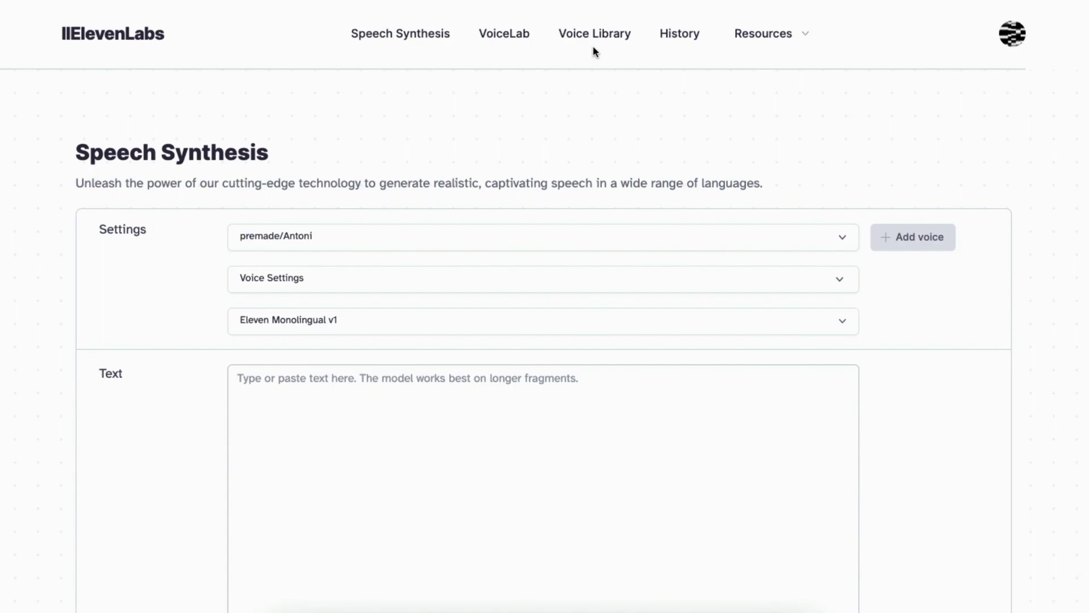
# Review the Stability and Clarity + Similarity Enhancement controls in the voice settings, and collapse them again
pyautogui.scroll(-1, 595, 51)
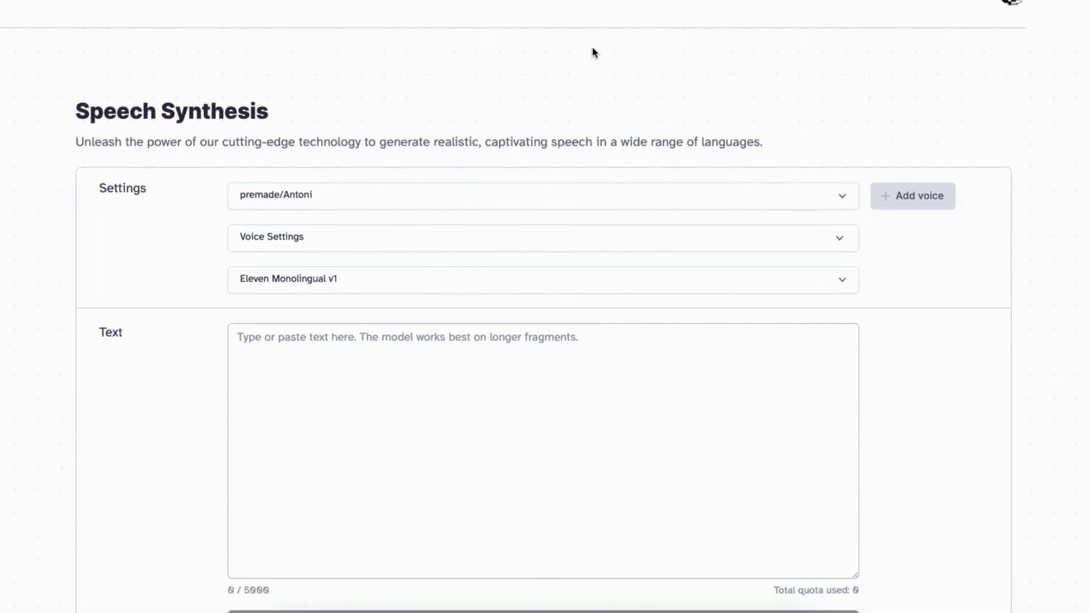
pyautogui.scroll(-1, 593, 52)
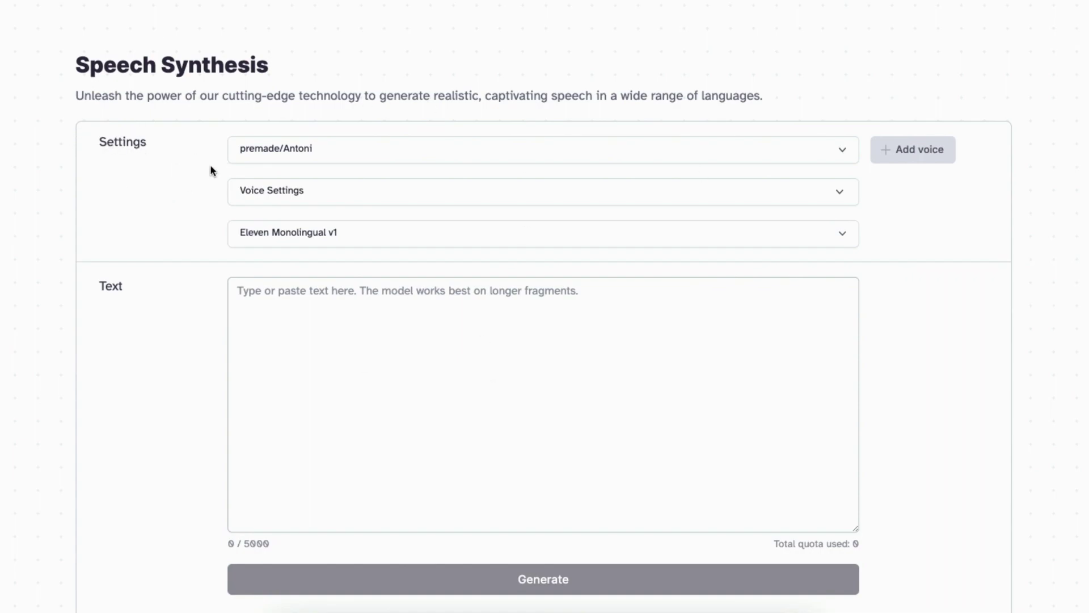
pyautogui.click(474, 195)
pyautogui.click(832, 190)
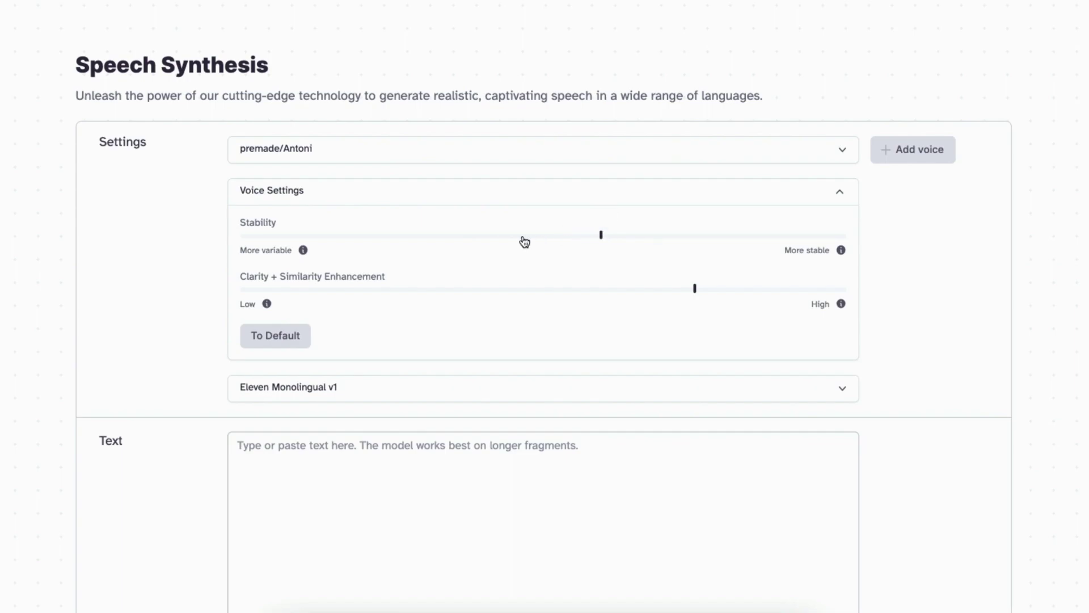
pyautogui.click(841, 195)
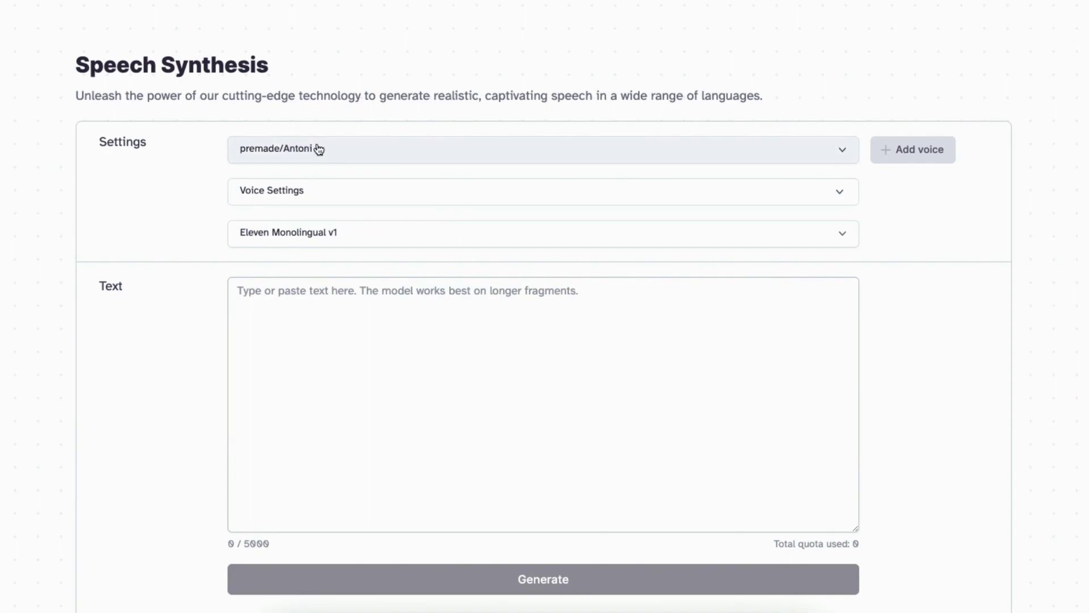
# Browse the available voices, preview premade/Adam, premade/Arnold and premade/Antoni, and choose premade/Antoni for the speech
pyautogui.click(277, 152)
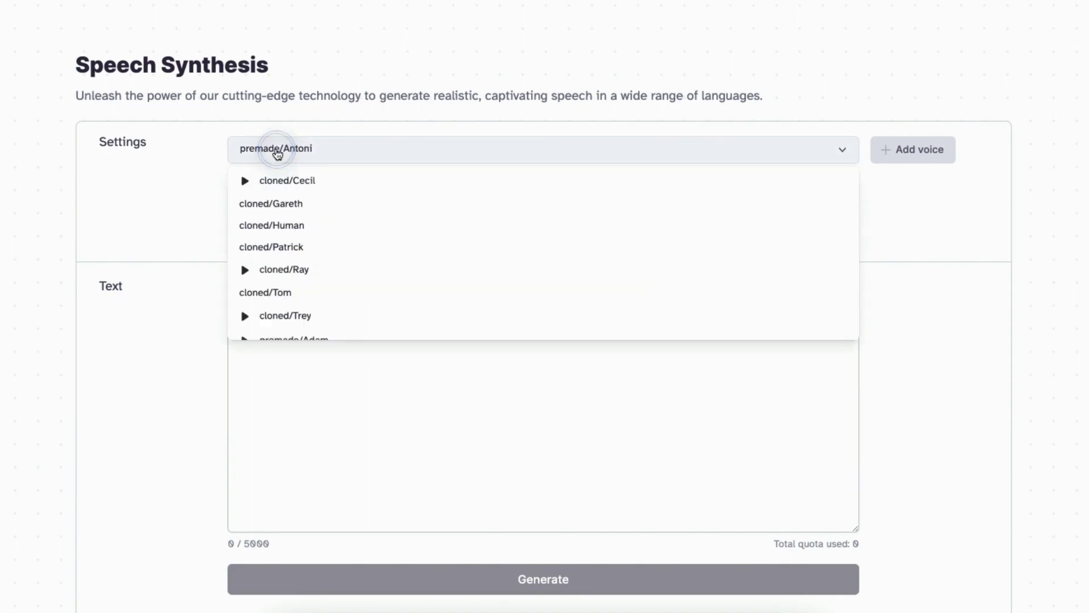
pyautogui.scroll(-5, 376, 264)
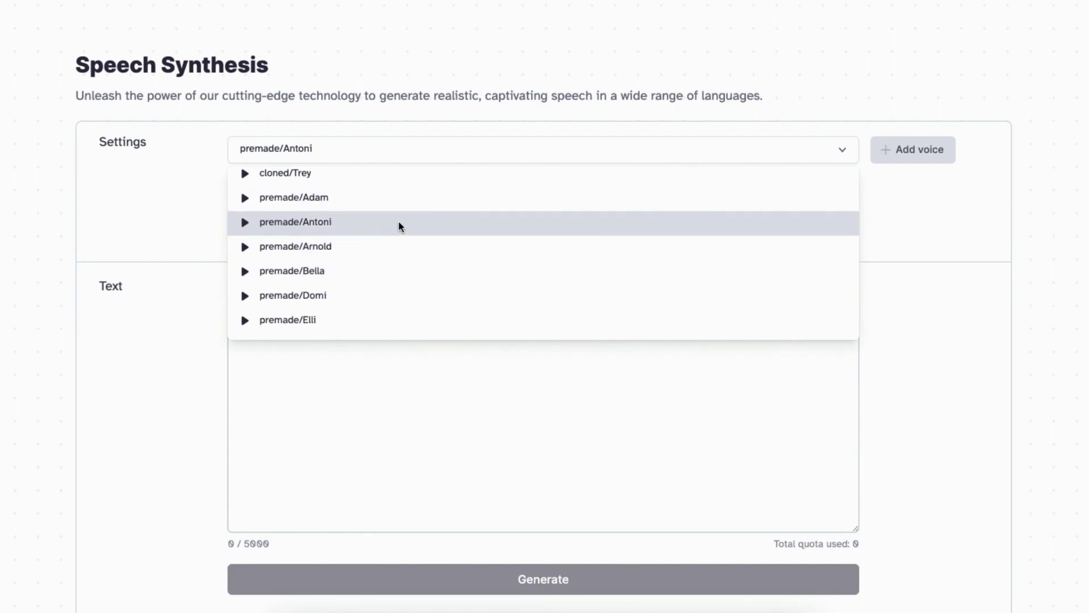
pyautogui.scroll(1, 399, 225)
pyautogui.scroll(4, 392, 227)
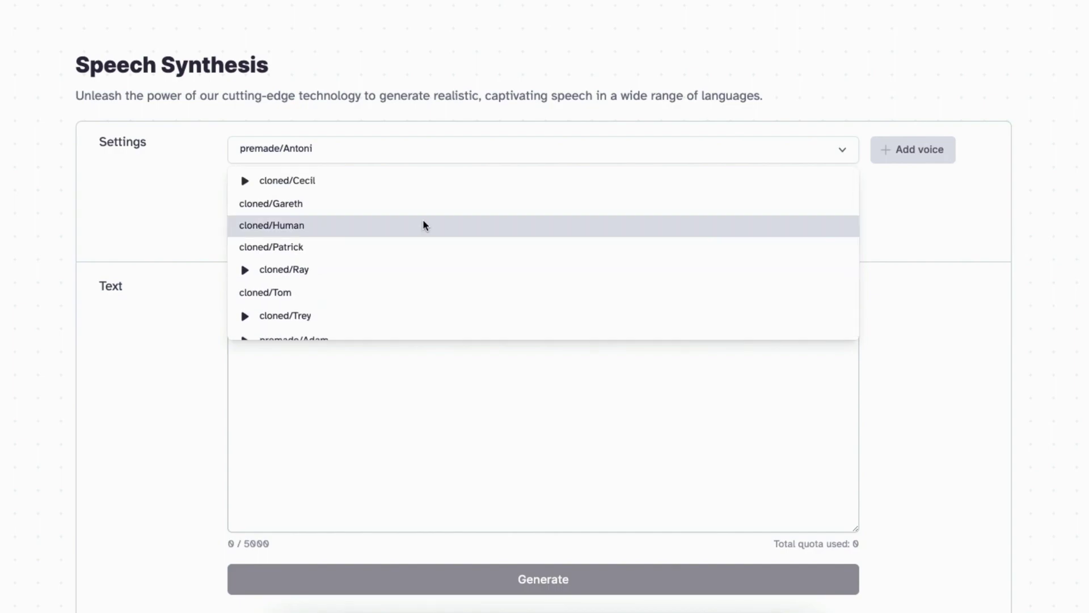
pyautogui.scroll(-2, 423, 225)
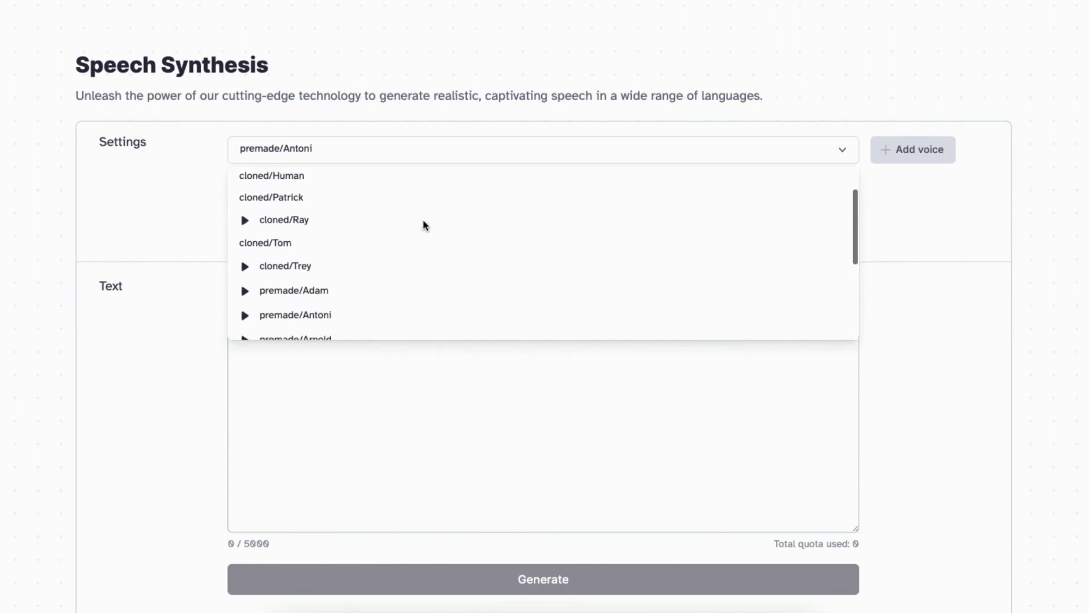
pyautogui.scroll(-2, 423, 222)
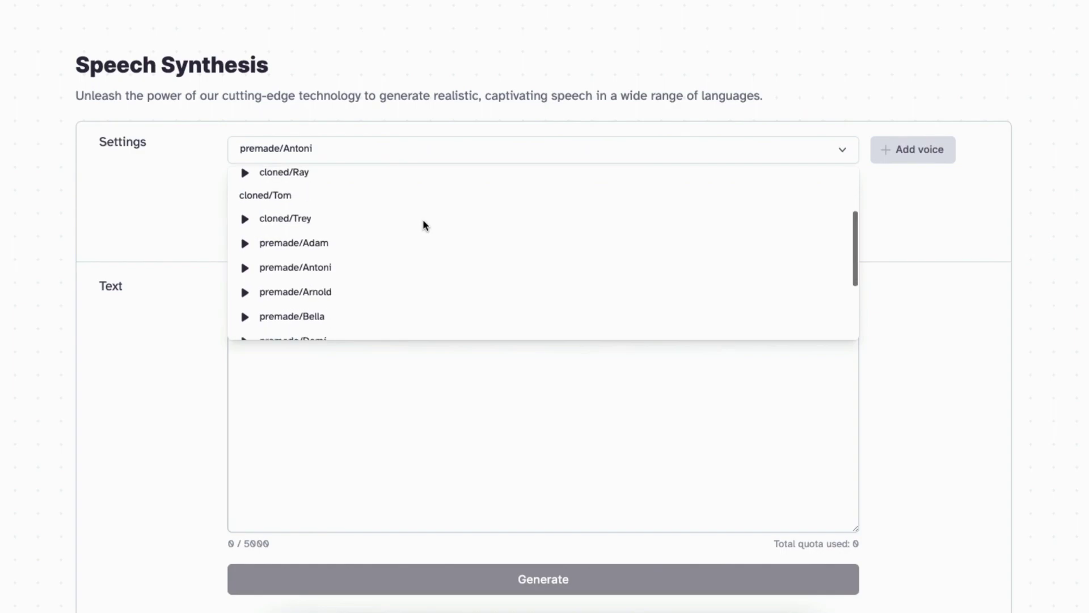
pyautogui.scroll(-1, 359, 281)
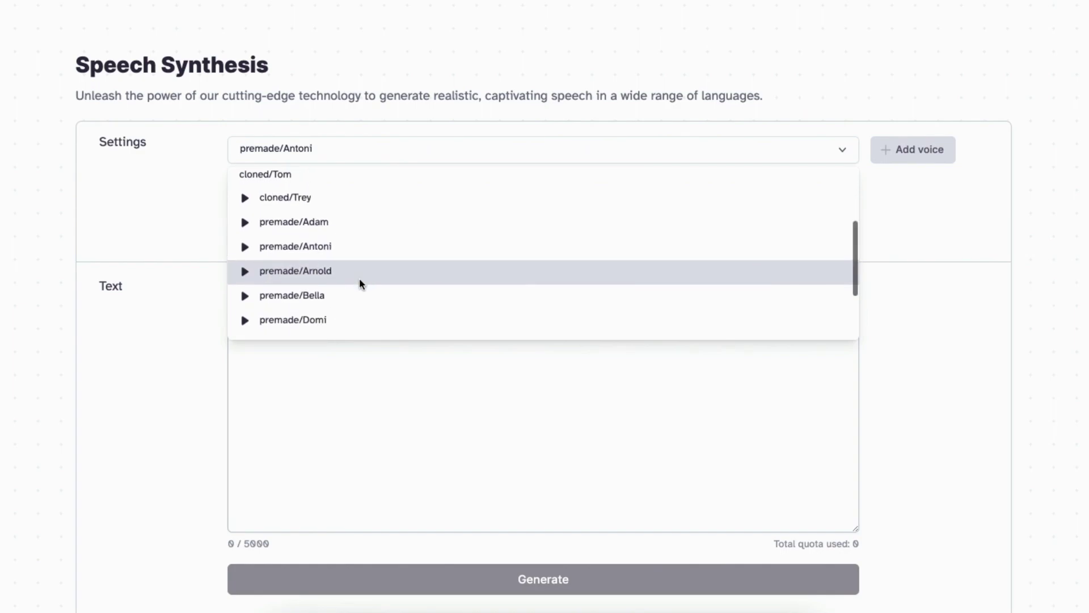
pyautogui.click(245, 223)
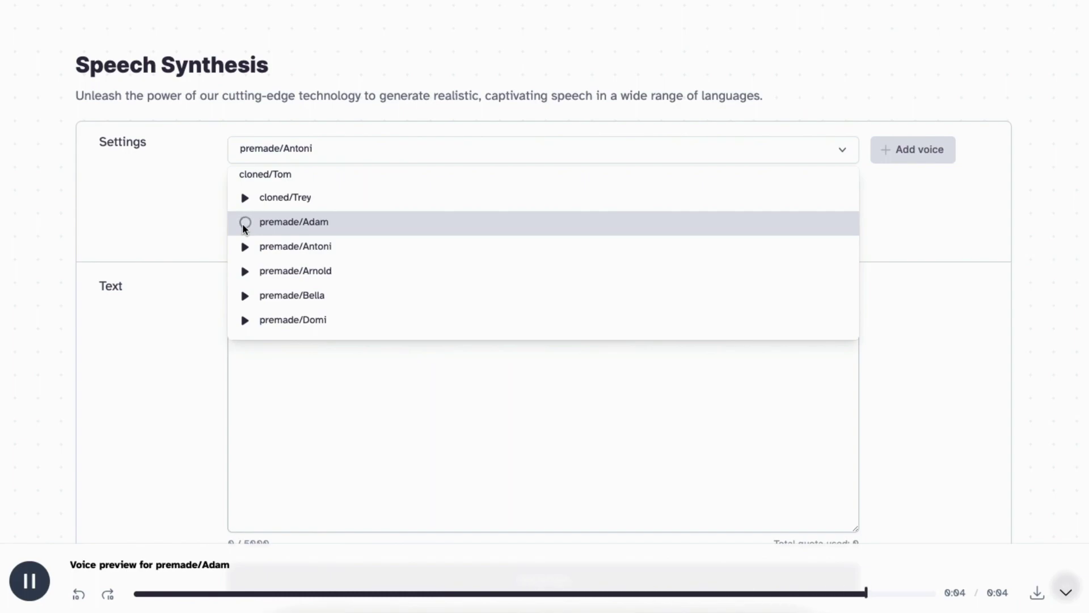
pyautogui.click(245, 271)
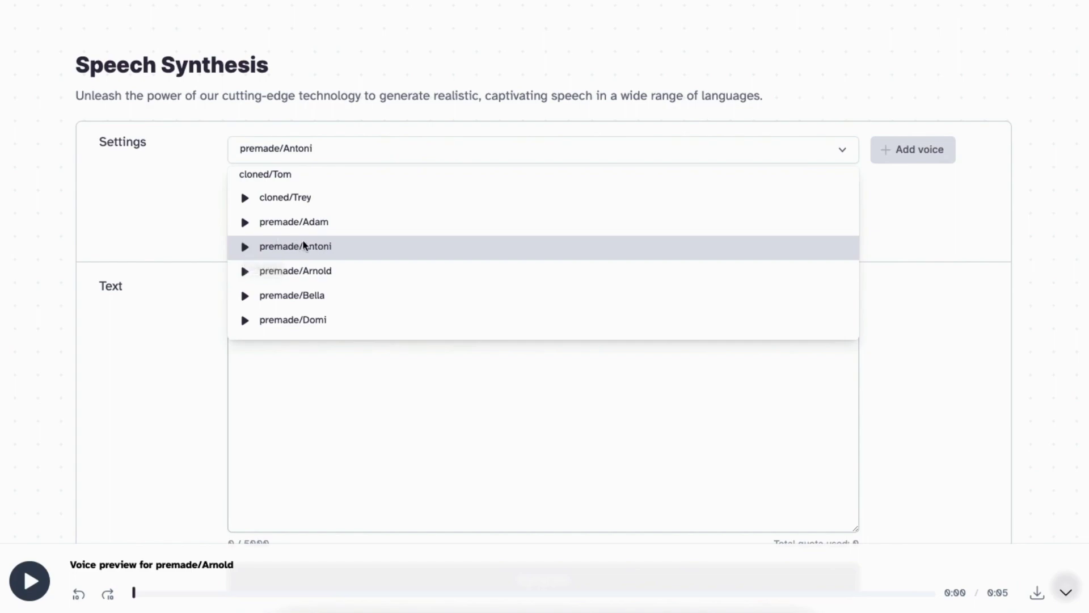
pyautogui.click(245, 248)
pyautogui.click(320, 246)
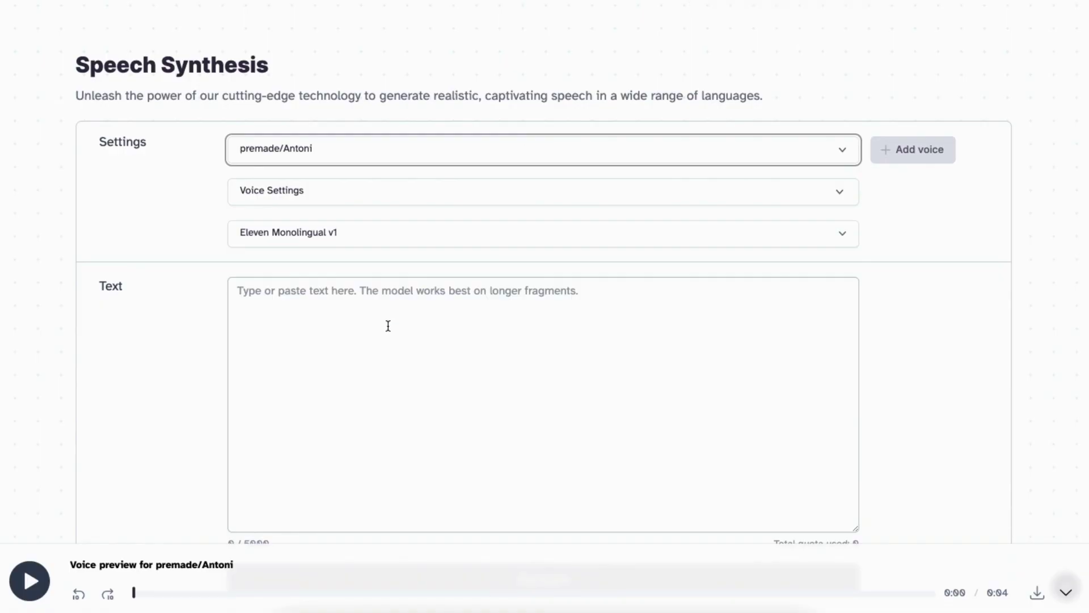
# Paste the copied script about the history of bubble gum as the speech text and check its length against the character limit
pyautogui.click(392, 312)
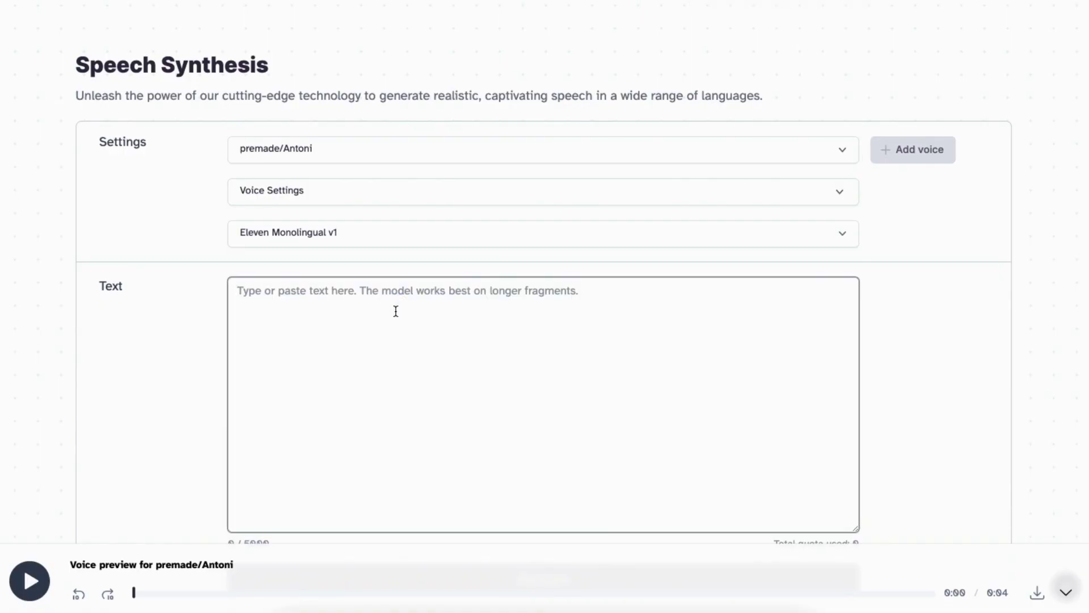
pyautogui.hotkey('ctrl', 'v')
pyautogui.scroll(10, 526, 393)
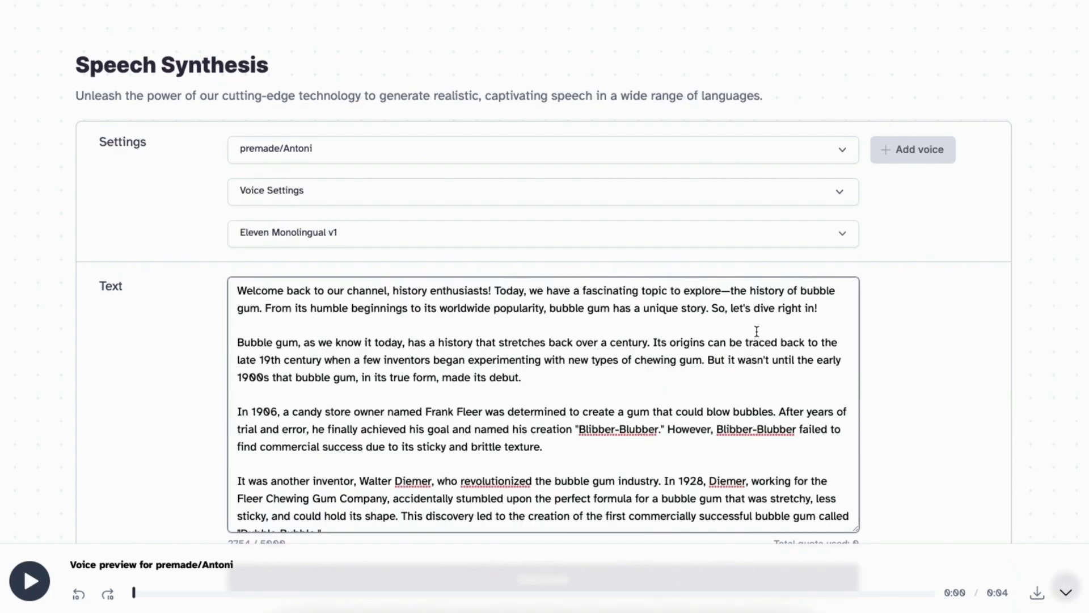
pyautogui.scroll(-3, 925, 370)
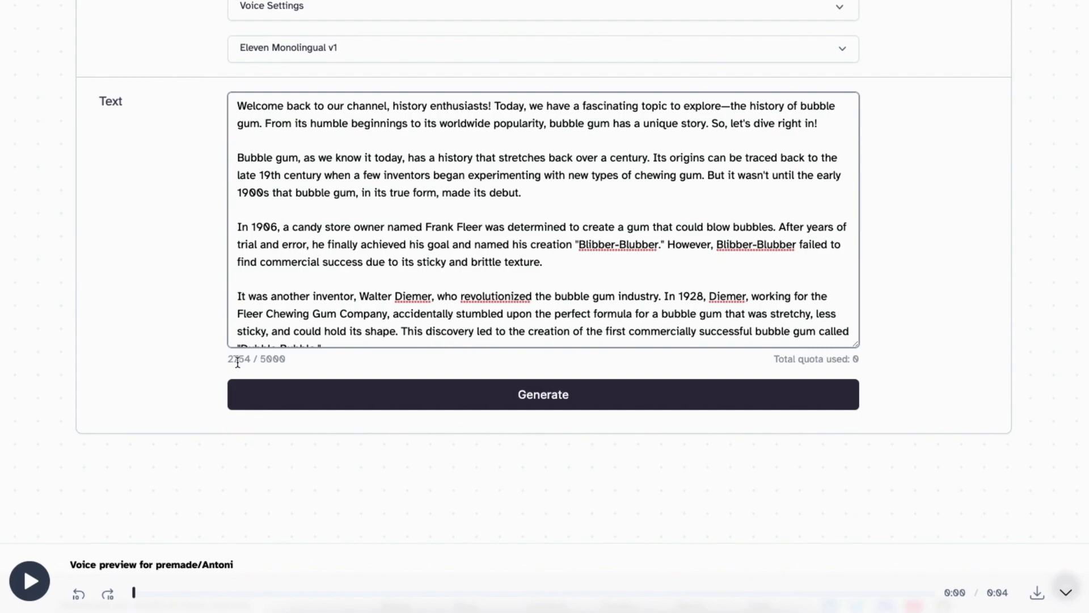
pyautogui.moveTo(259, 359); pyautogui.dragTo(303, 362)
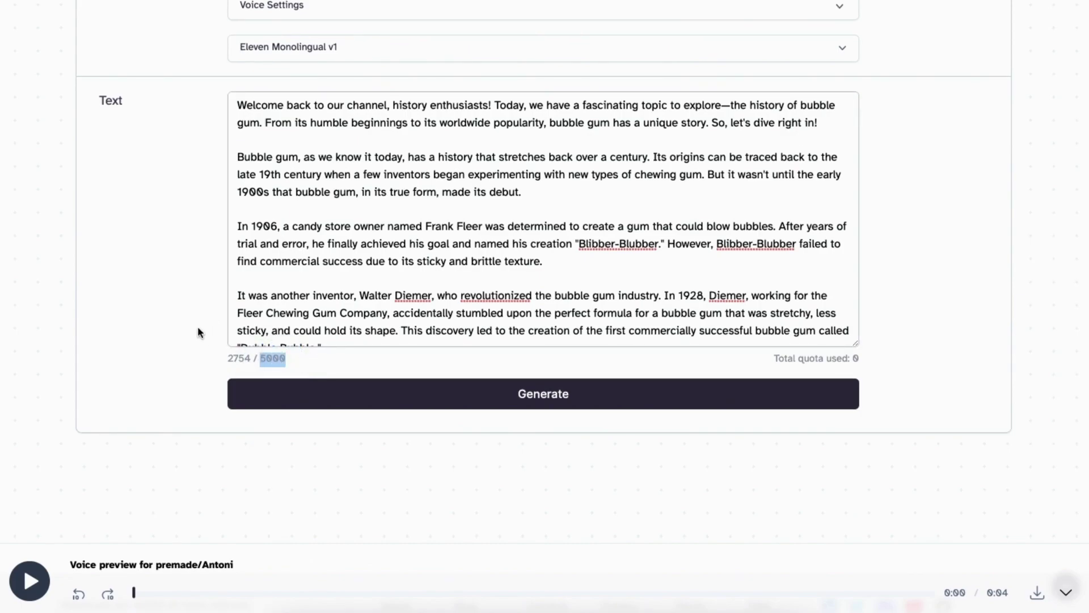
pyautogui.scroll(1, 997, 207)
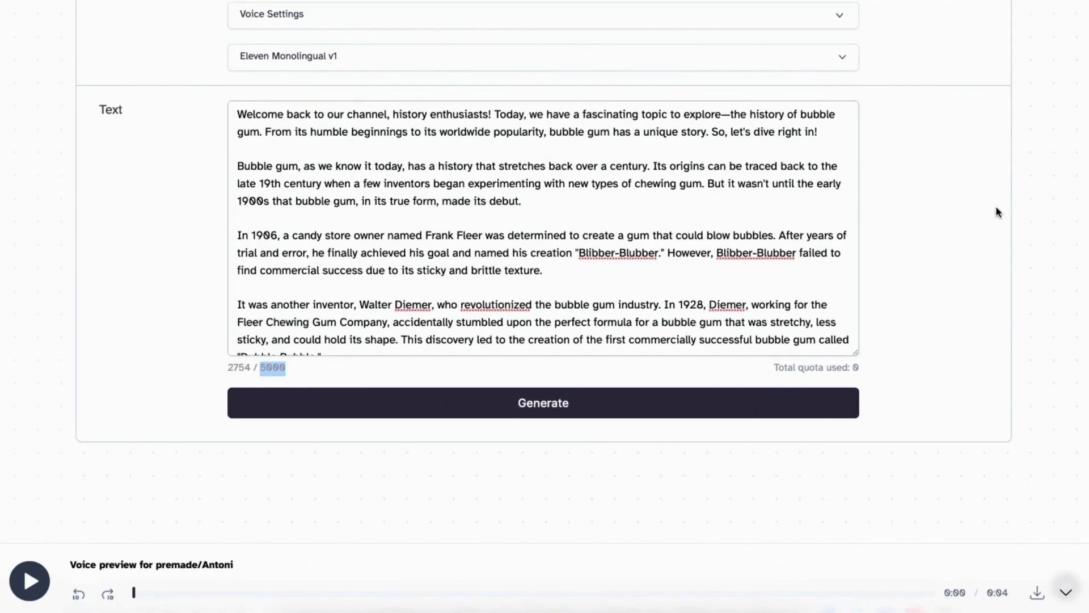
pyautogui.scroll(5, 997, 210)
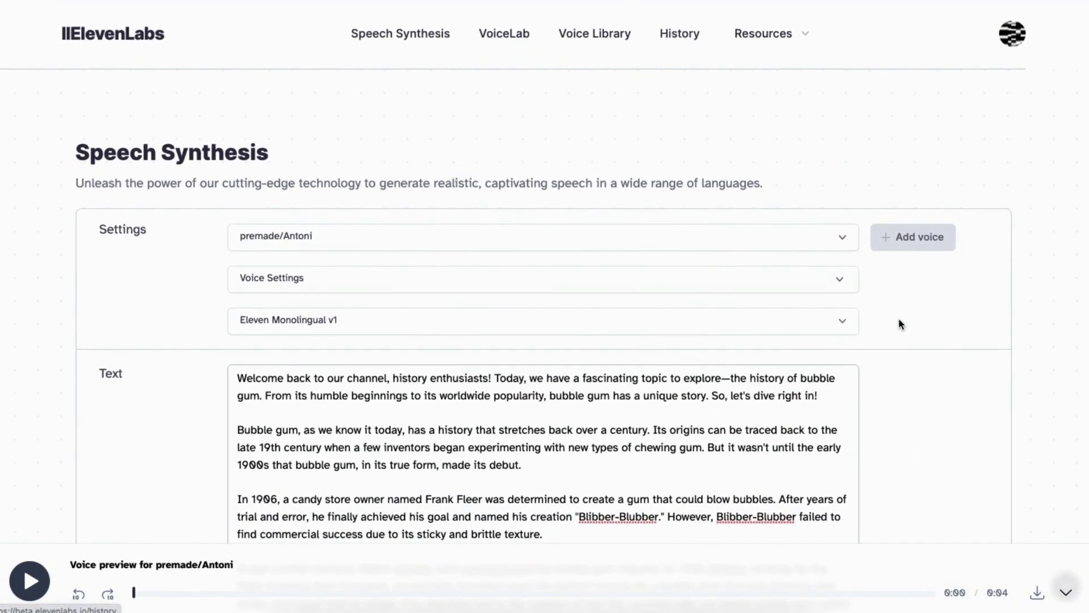
# Generate speech from the full bubble gum script with the premade/Antoni voice
pyautogui.scroll(-4, 916, 331)
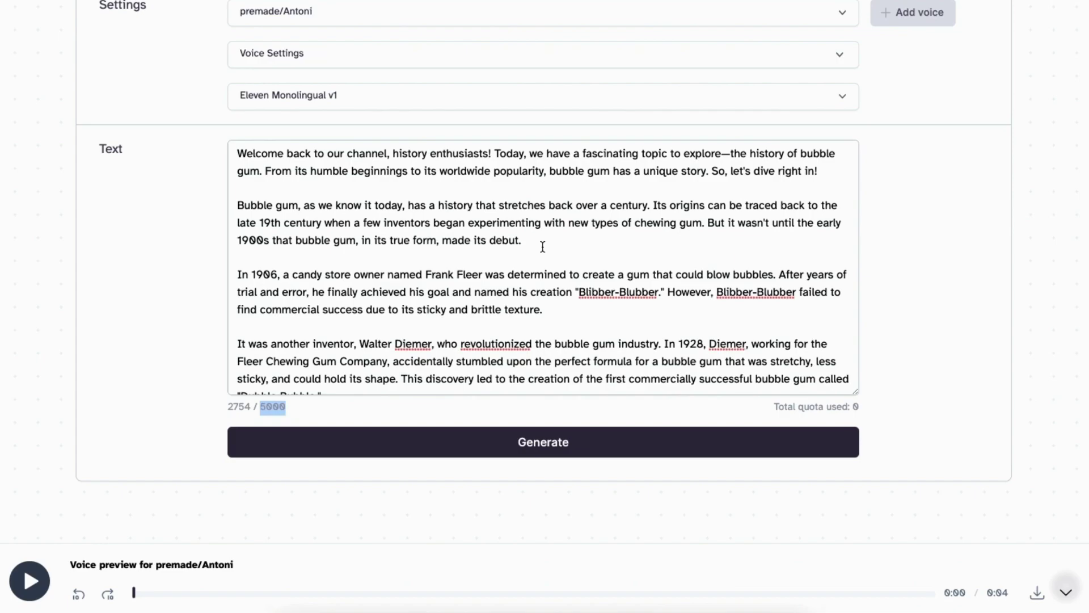
pyautogui.click(114, 293)
pyautogui.scroll(1, 516, 270)
pyautogui.scroll(-2, 908, 357)
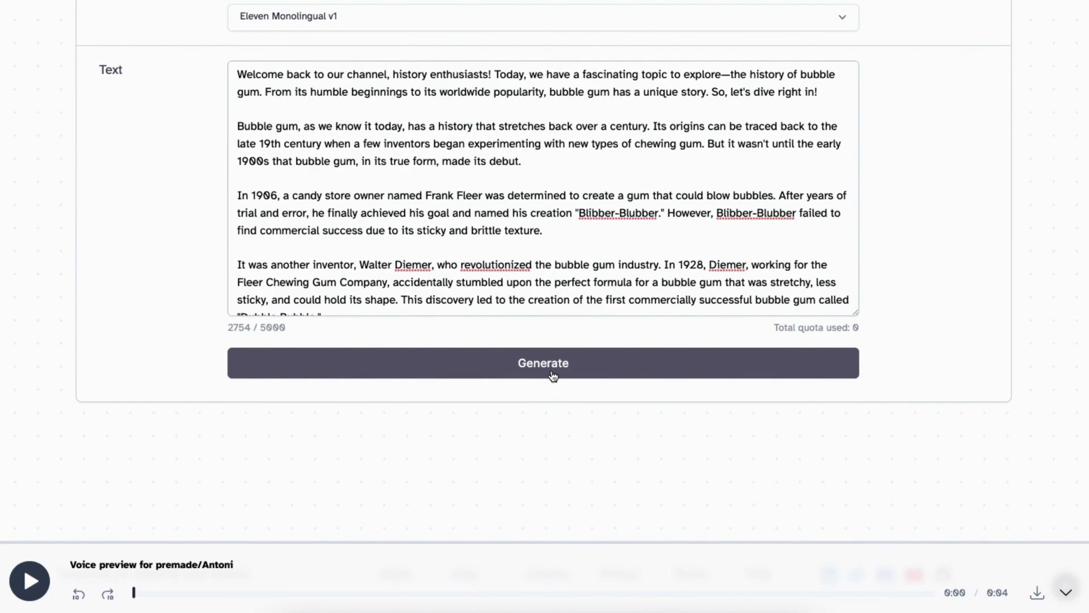
pyautogui.click(544, 368)
pyautogui.click(546, 371)
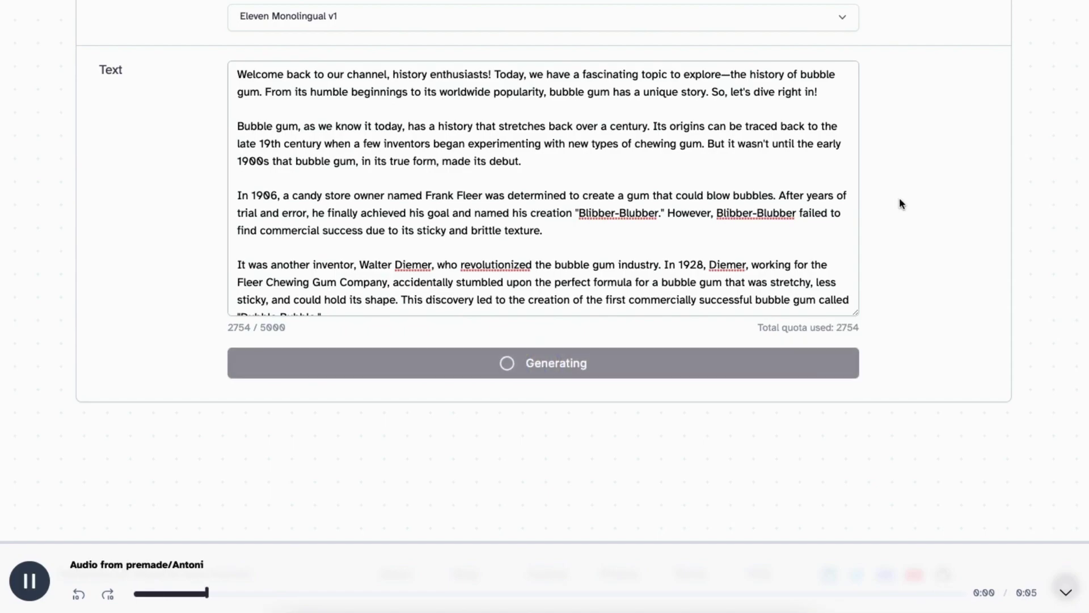
# Listen to the opening of the generated premade/Antoni narration and pause its playback
pyautogui.scroll(3, 615, 187)
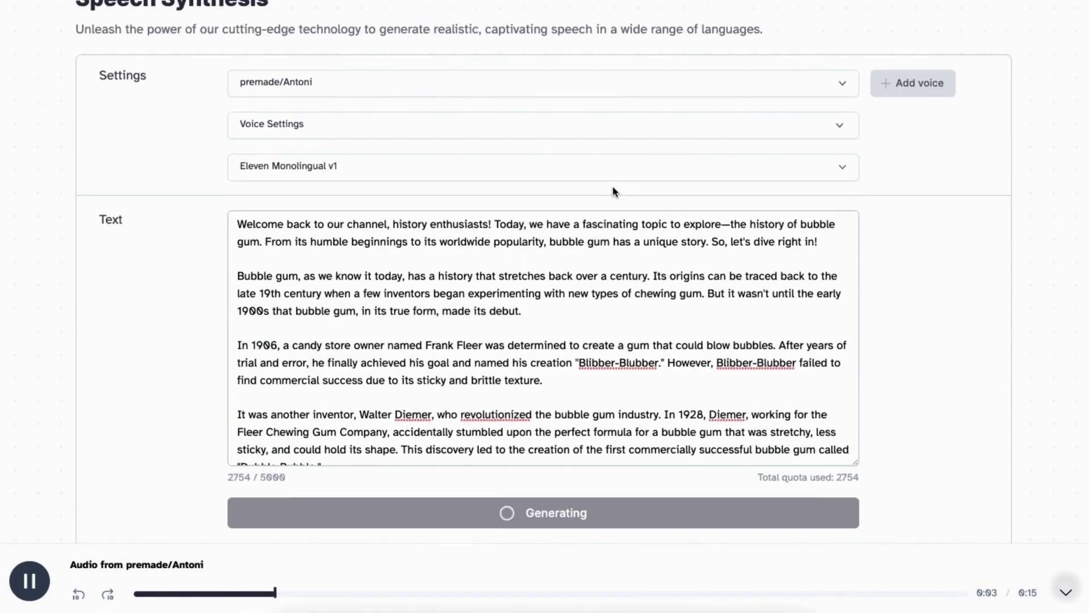
pyautogui.scroll(-1, 739, 269)
pyautogui.scroll(1, 739, 269)
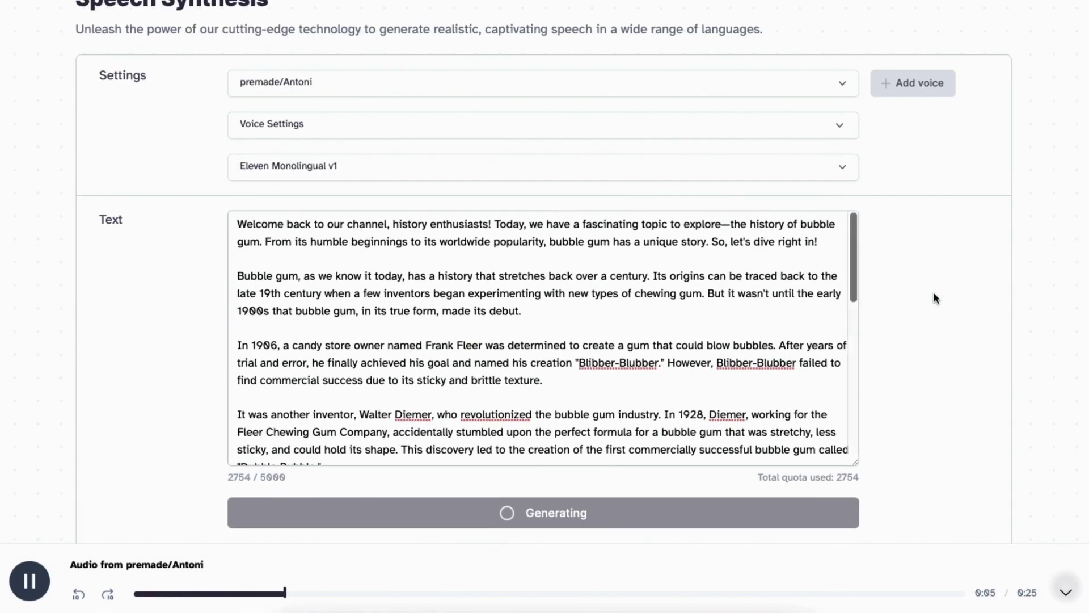
pyautogui.scroll(-2, 936, 293)
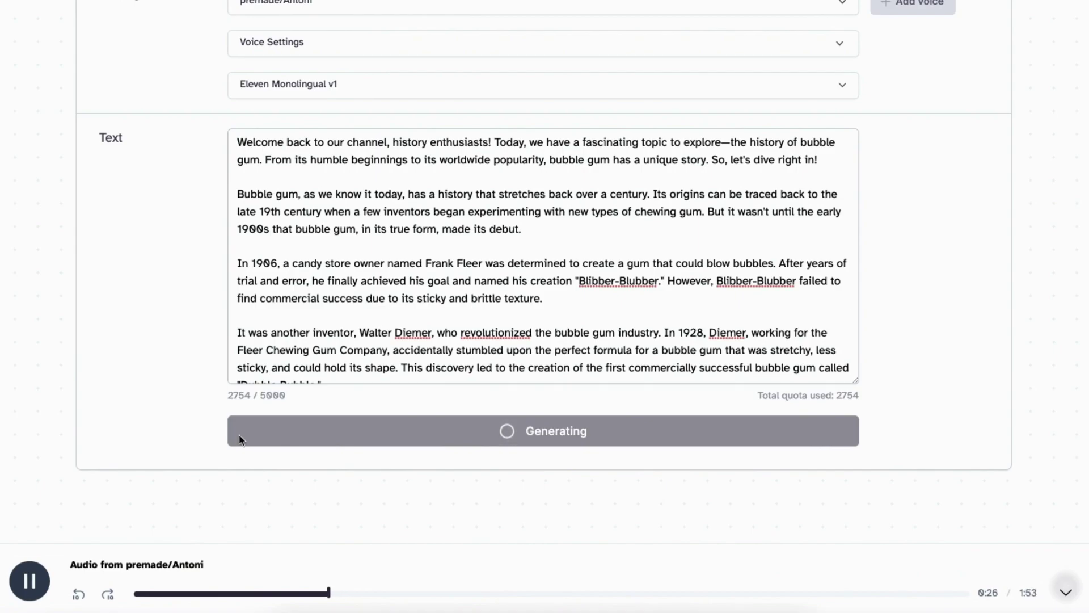
pyautogui.click(29, 581)
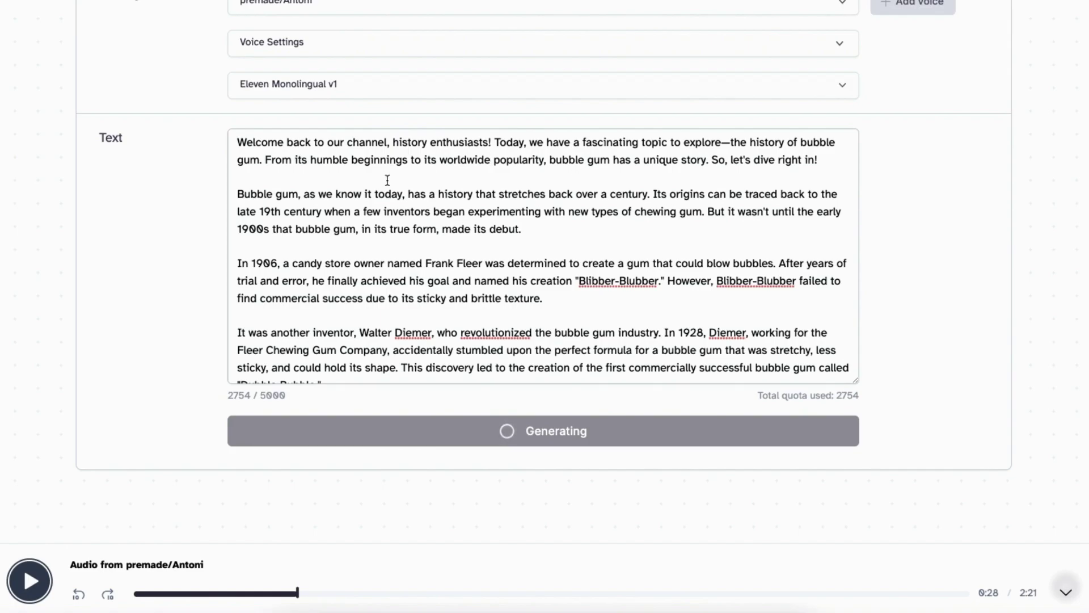
# Delete all script text and blank lines before the paragraph starting "So next time you enjoy a piece of bubble gum"
pyautogui.moveTo(237, 141); pyautogui.dragTo(816, 327)
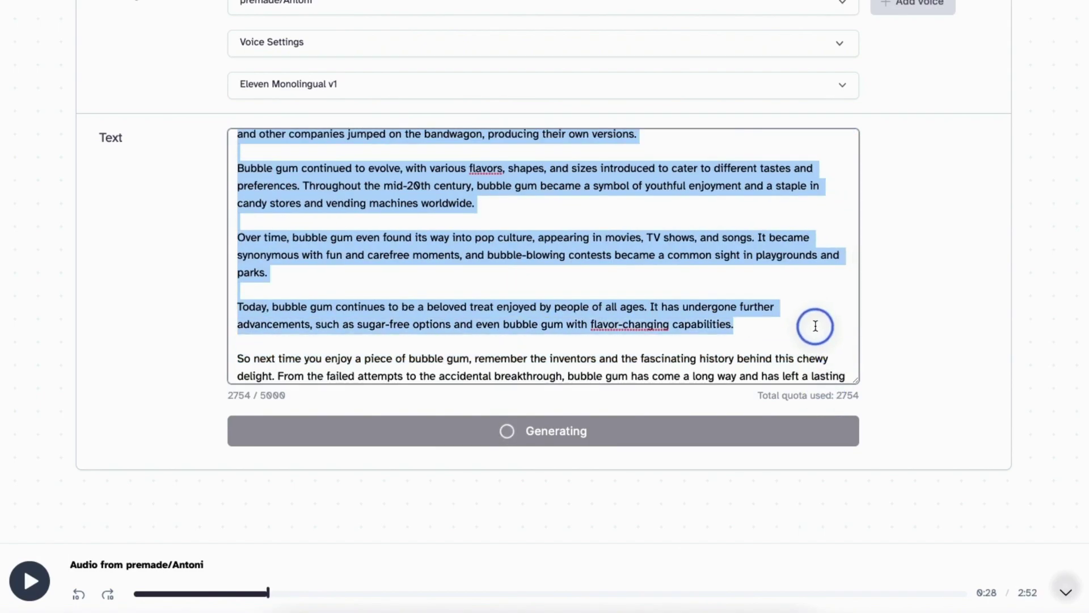
pyautogui.press('BackSpace')
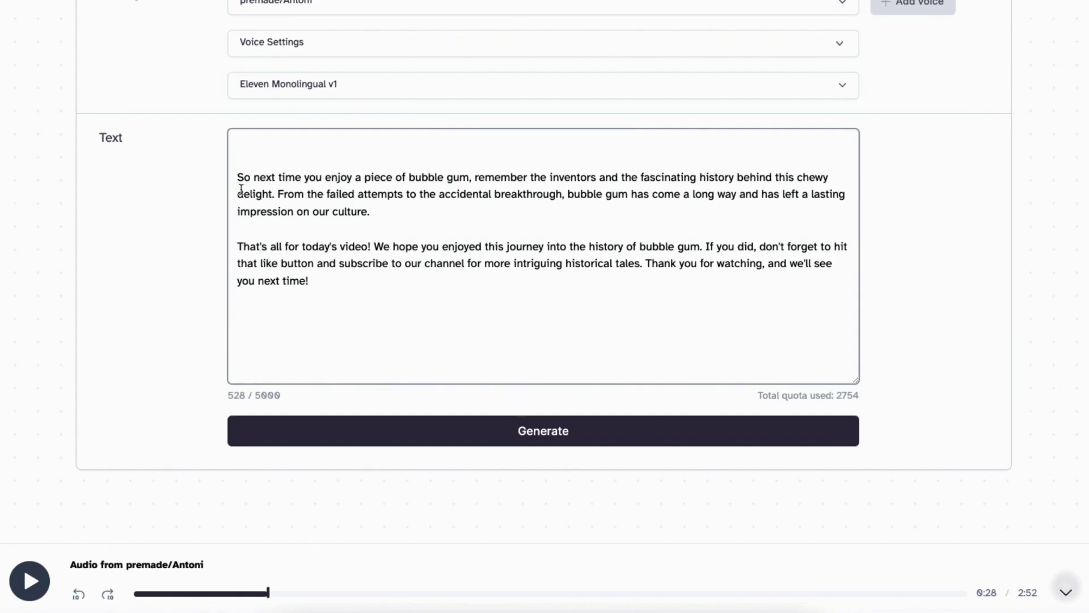
pyautogui.click(237, 177)
pyautogui.press('BackSpace')
pyautogui.press('BackSpace')
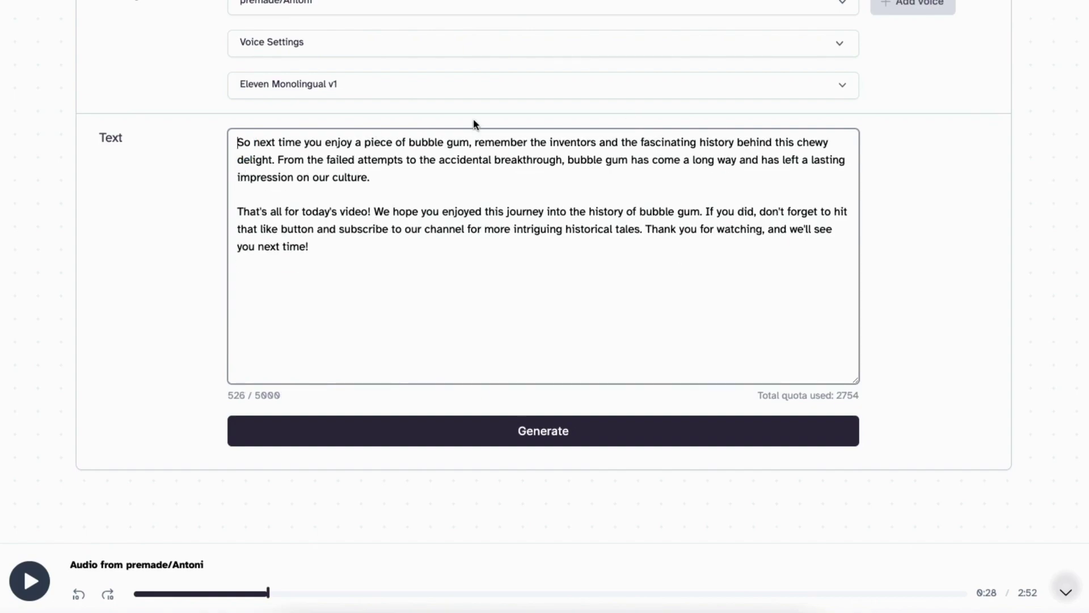
# Switch the speech voice to cloned/Ray
pyautogui.scroll(2, 441, 119)
pyautogui.click(426, 71)
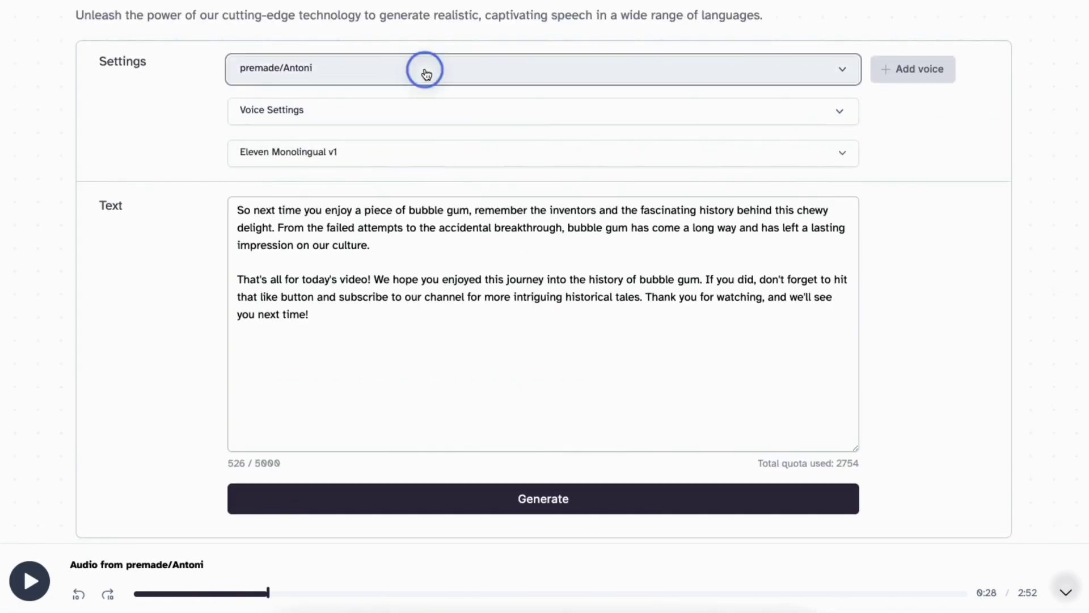
pyautogui.scroll(3, 457, 175)
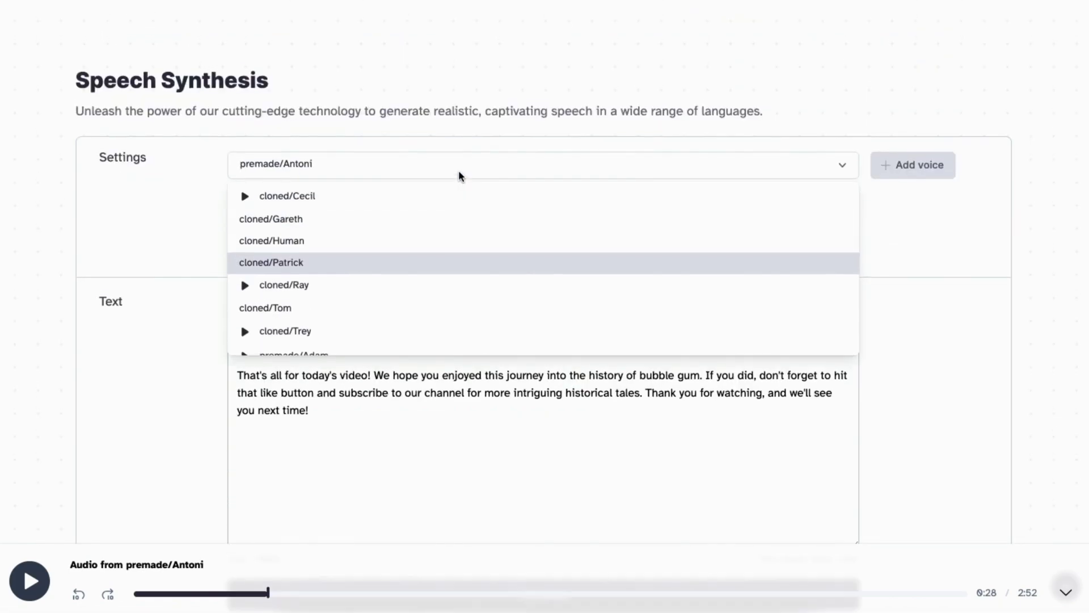
pyautogui.click(318, 287)
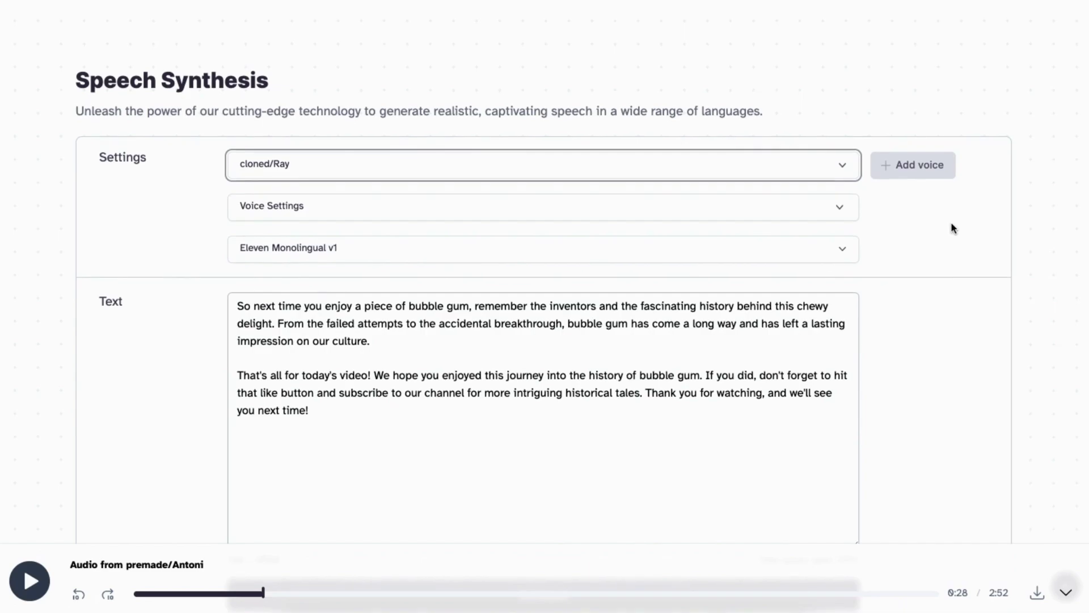
# Generate the shortened script with the cloned/Ray voice, listen to part of the audio and pause it
pyautogui.scroll(-3, 952, 227)
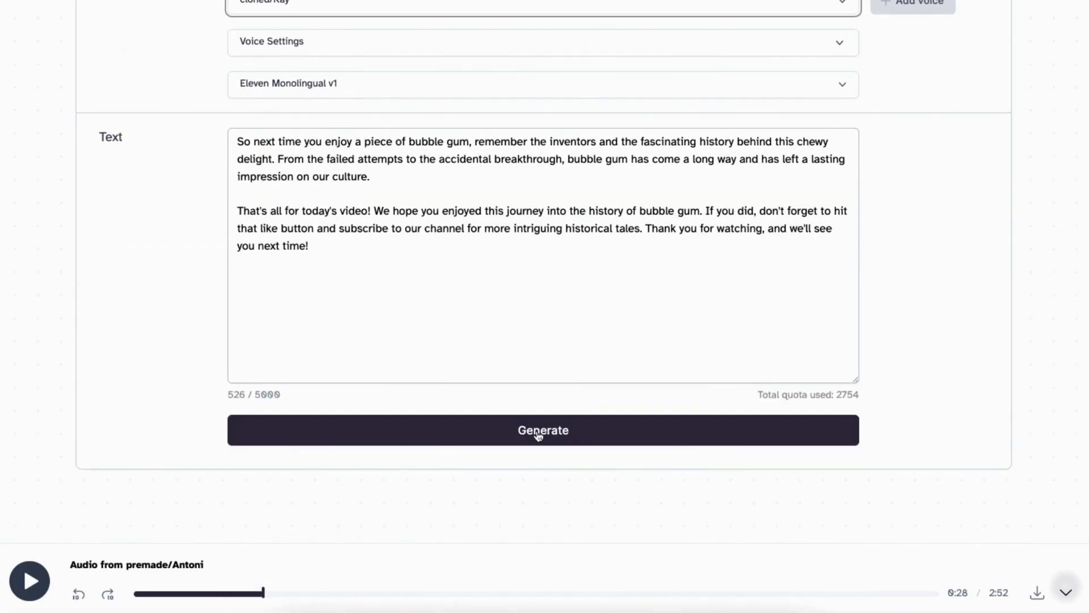
pyautogui.click(540, 433)
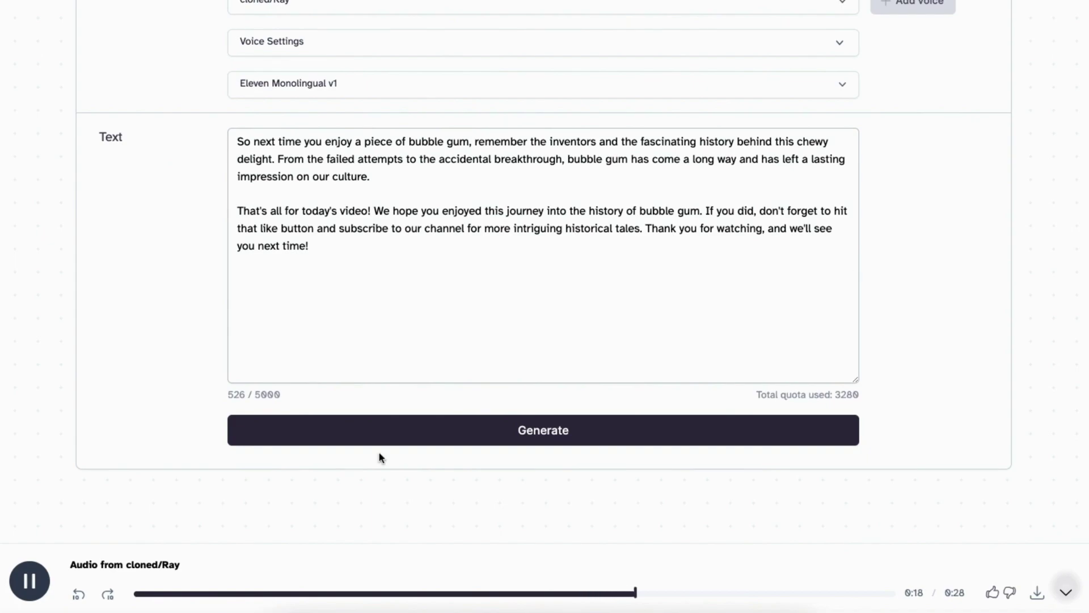
pyautogui.click(33, 588)
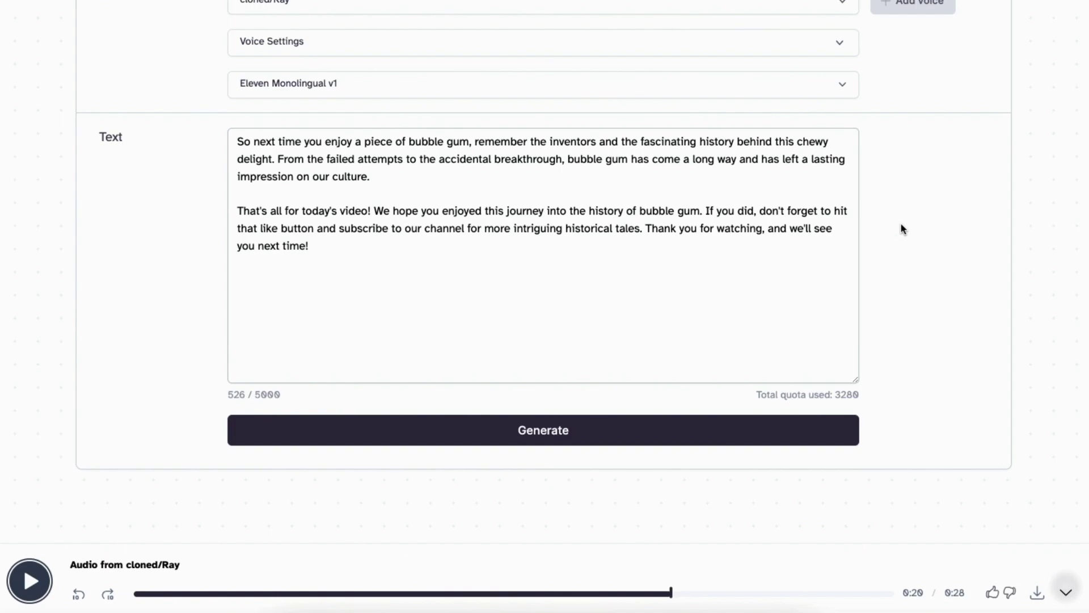
pyautogui.scroll(1, 911, 207)
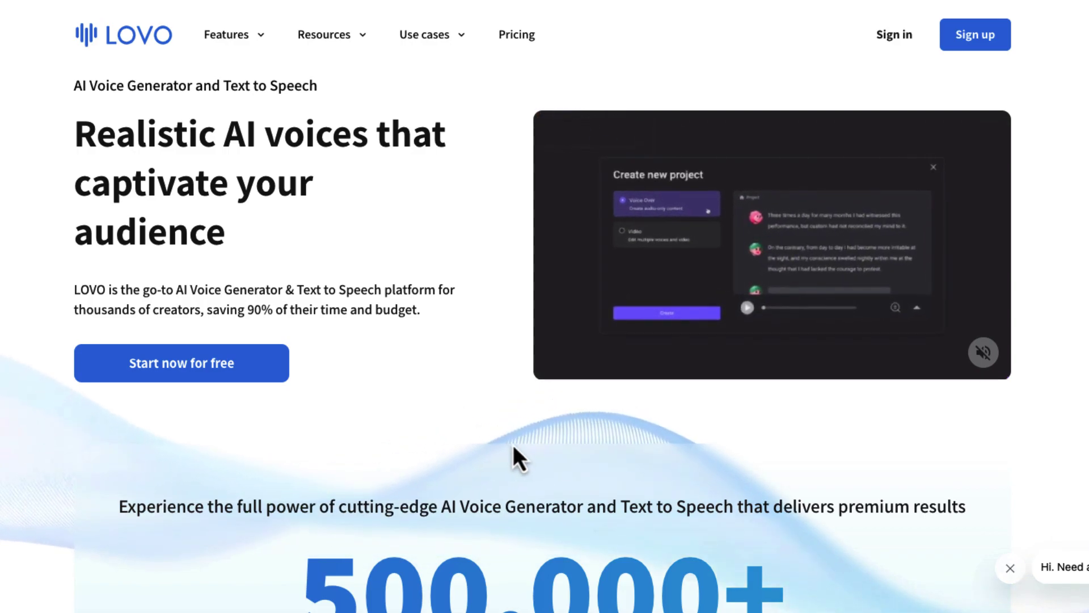
# Look through the LOVO website's homepage, from its introduction to the Genny section, and examine the yearly pricing plans
pyautogui.scroll(-2, 529, 452)
pyautogui.scroll(-5, 529, 452)
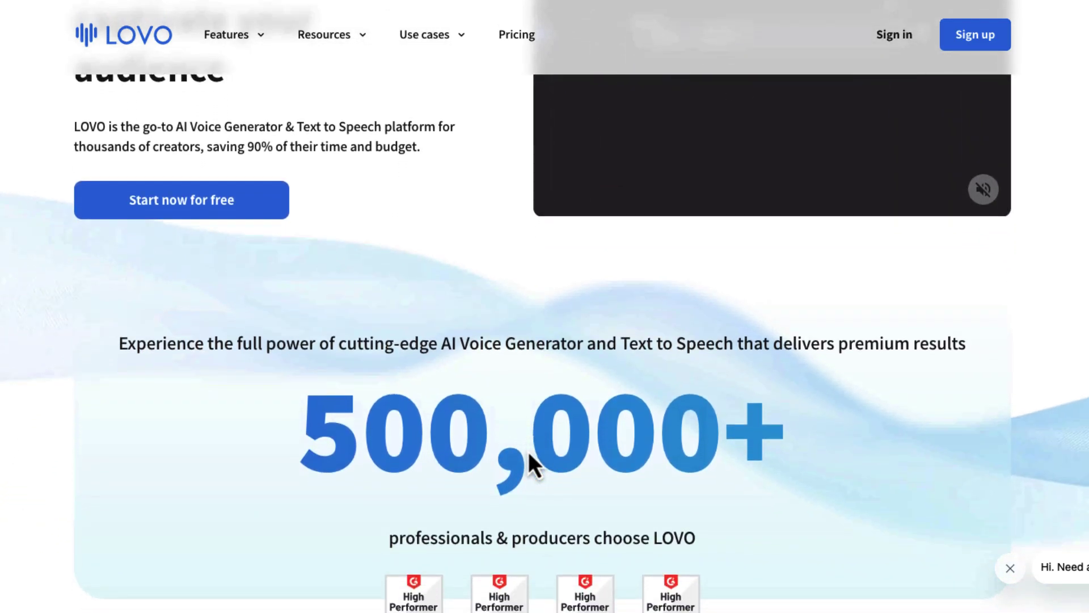
pyautogui.scroll(-4, 523, 450)
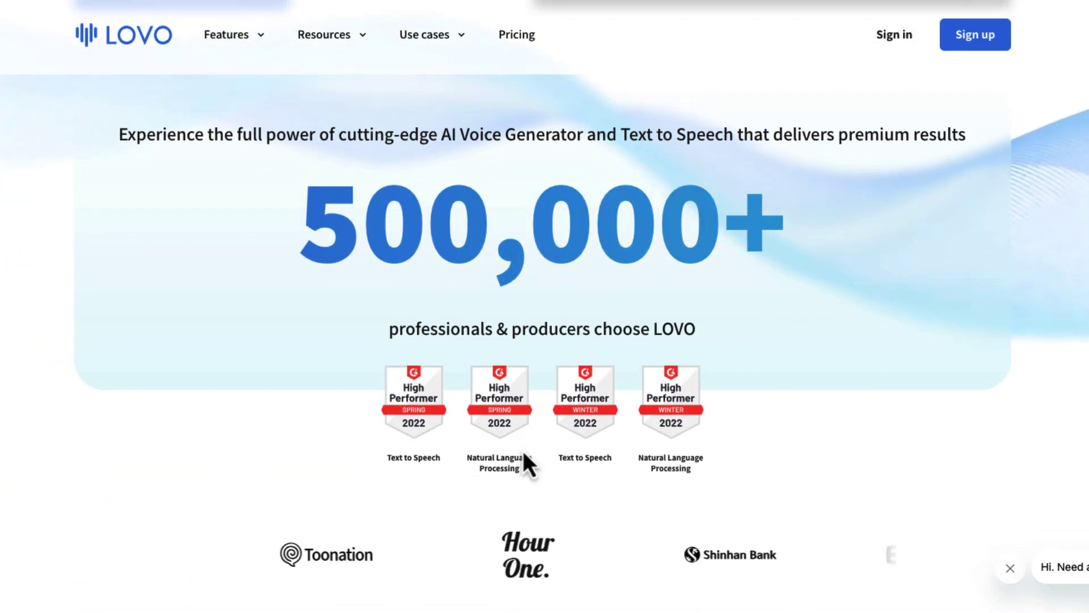
pyautogui.scroll(-8, 523, 450)
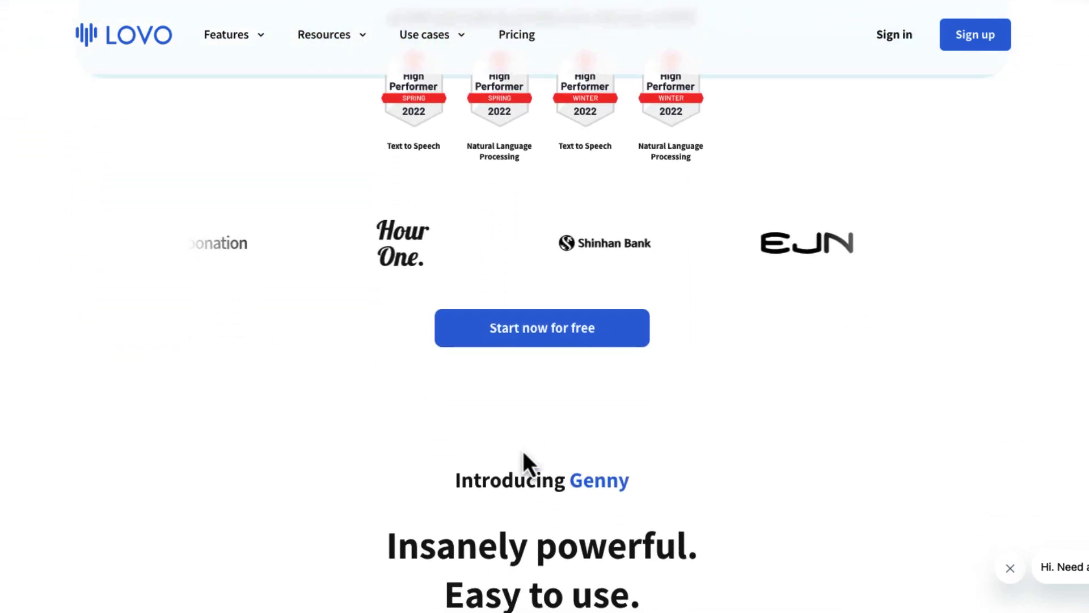
pyautogui.scroll(-8, 524, 450)
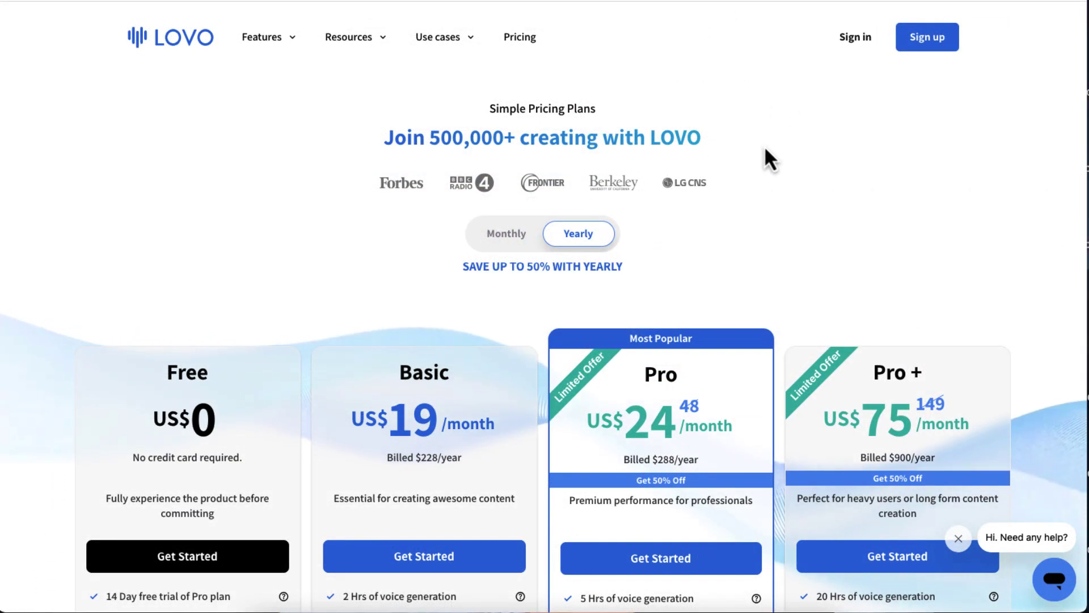
pyautogui.scroll(-3, 662, 259)
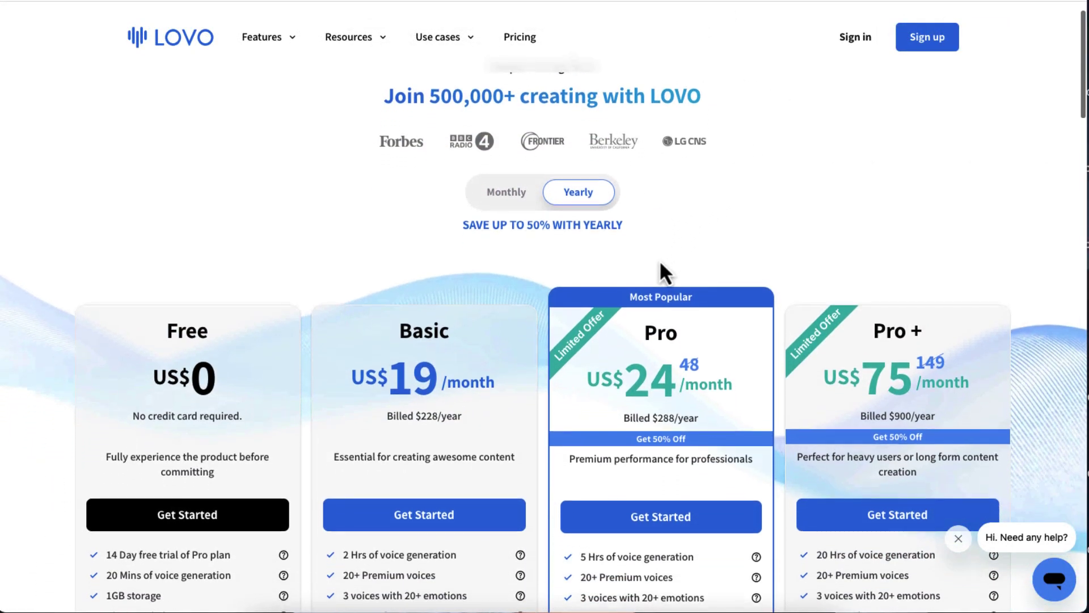